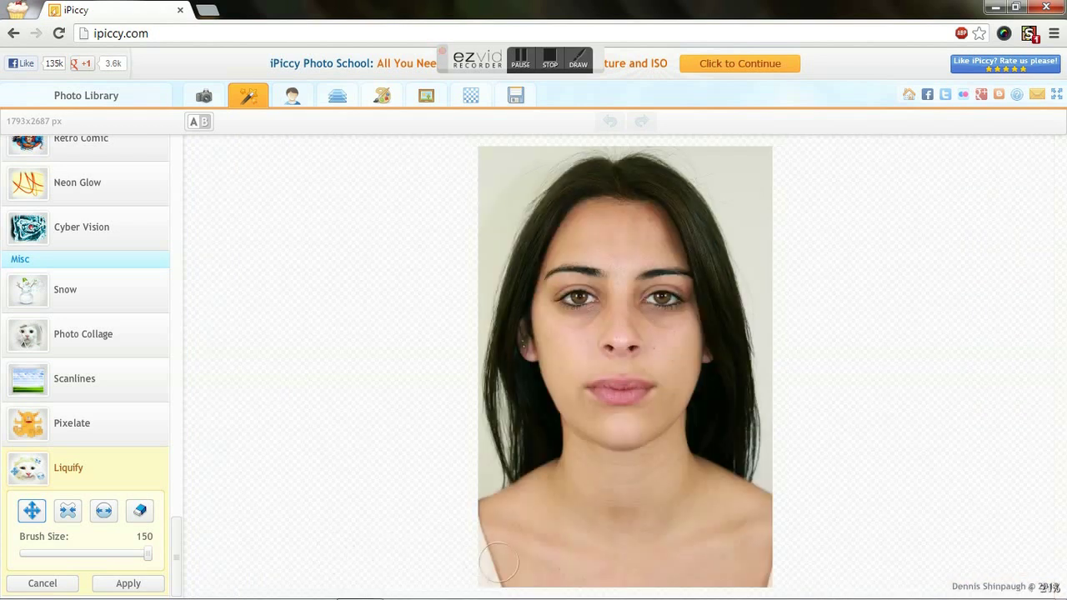
Step: Reshape the edge where the hair meets the shoulder with Liquify
scroll(844, 367, down, 1)
mouse_move(844, 367)
mouse_down()
mouse_move(853, 322)
mouse_move(996, 418)
mouse_up()
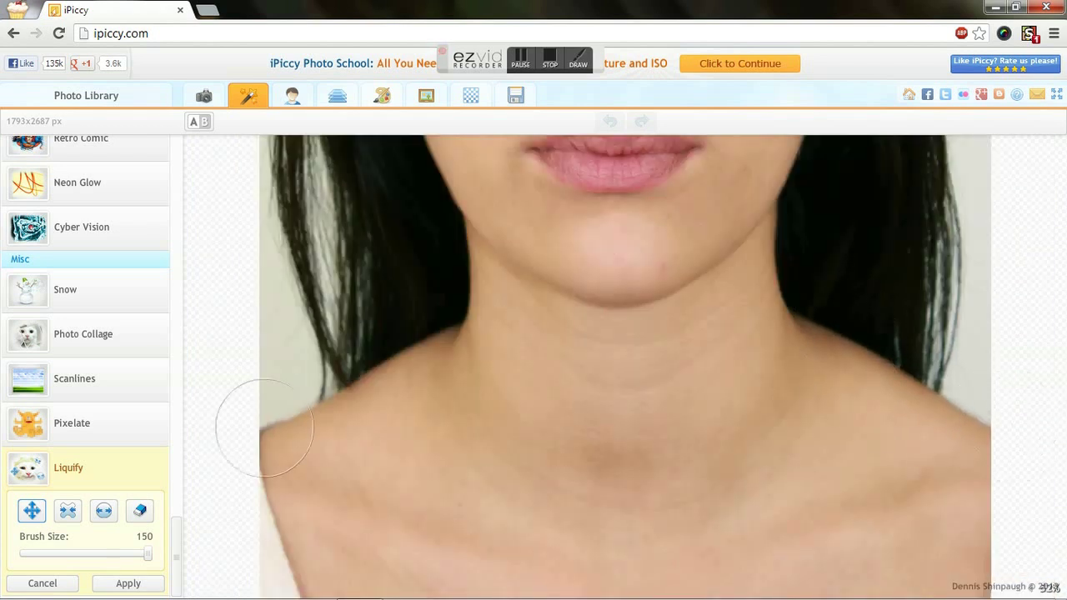
scroll(575, 267, up, 3)
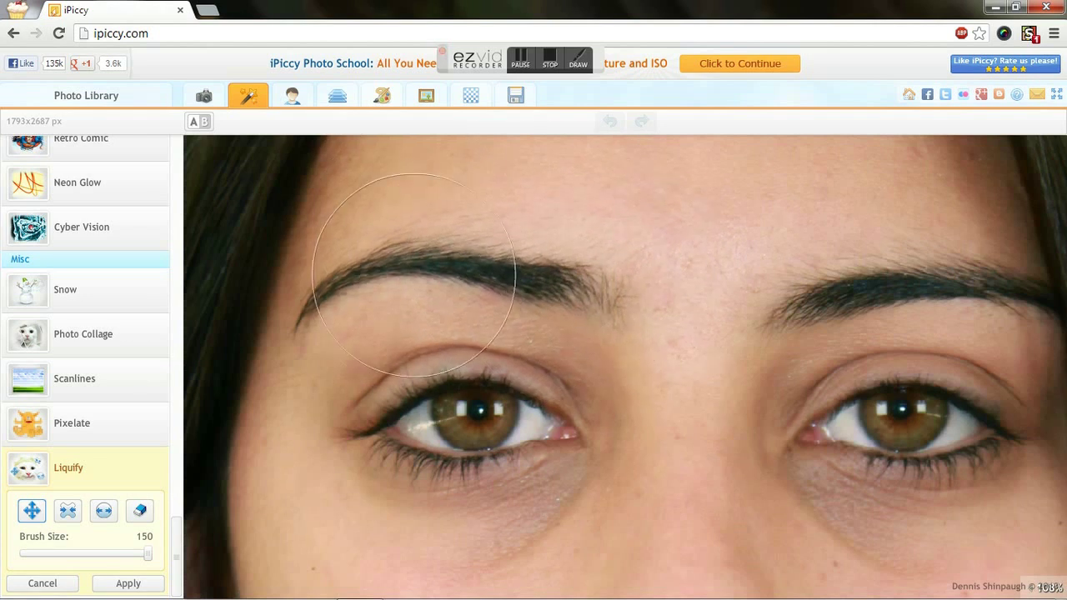
scroll(940, 322, down, 1)
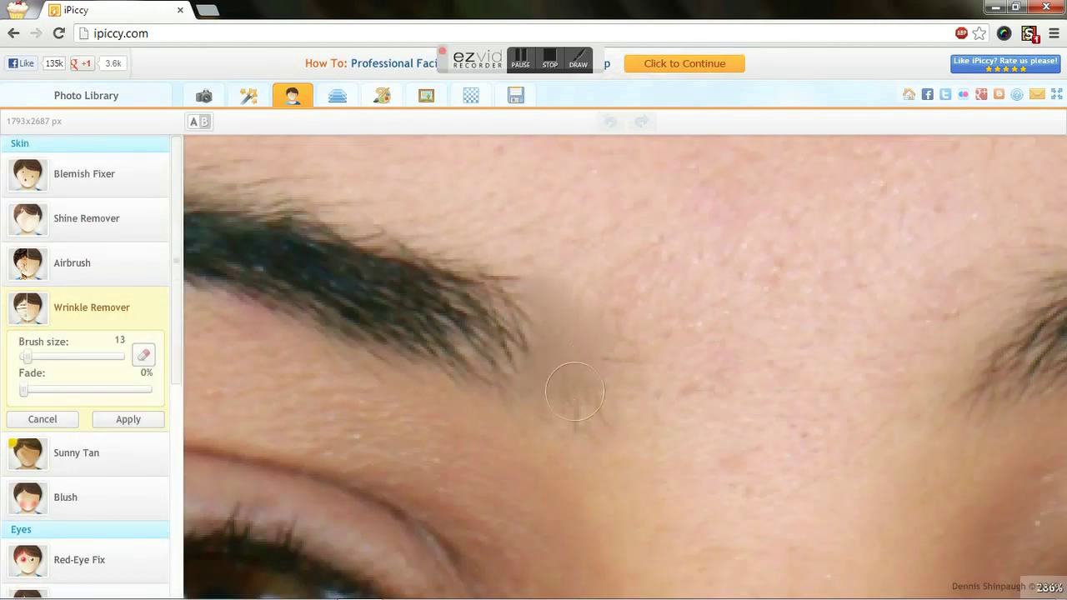
scroll(574, 391, down, 2)
scroll(485, 265, up, 2)
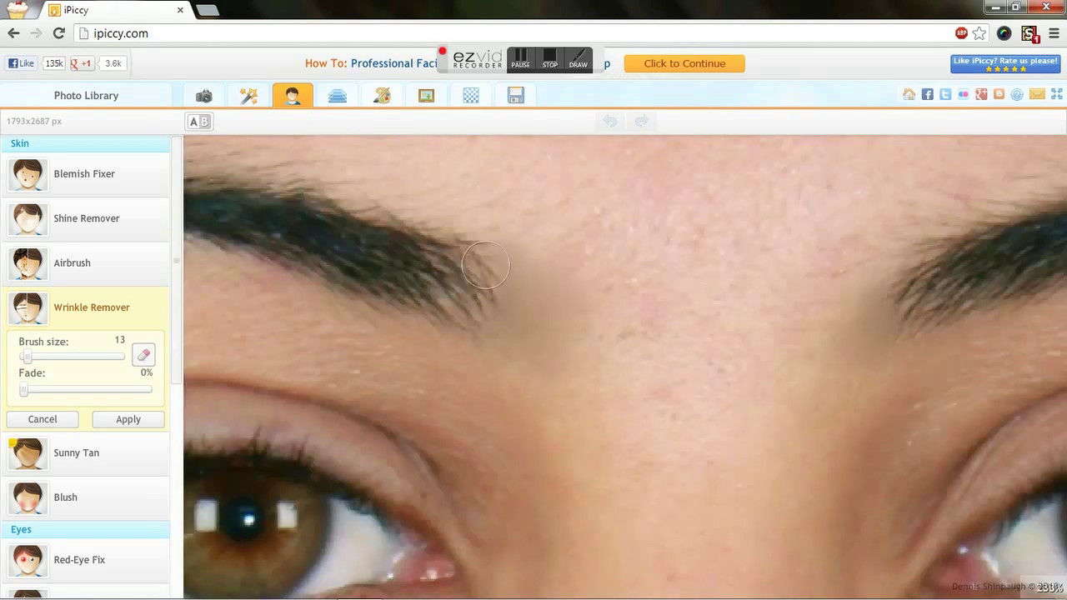
Step: Smooth the frown line between the brows and warp the left eyebrow into a new shape
click(113, 419)
click(71, 263)
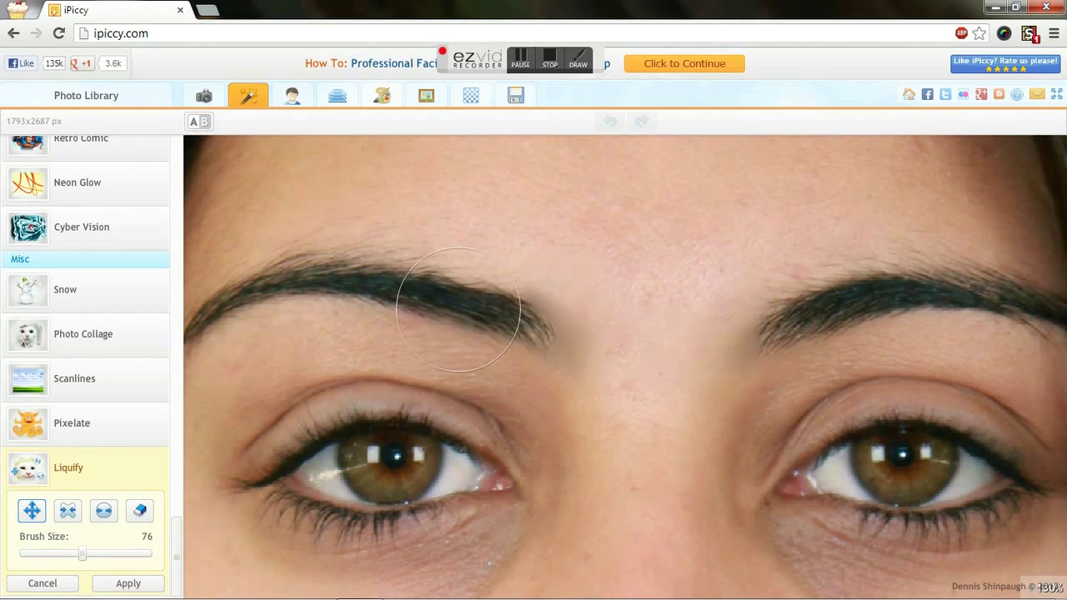
drag(487, 311, 350, 275)
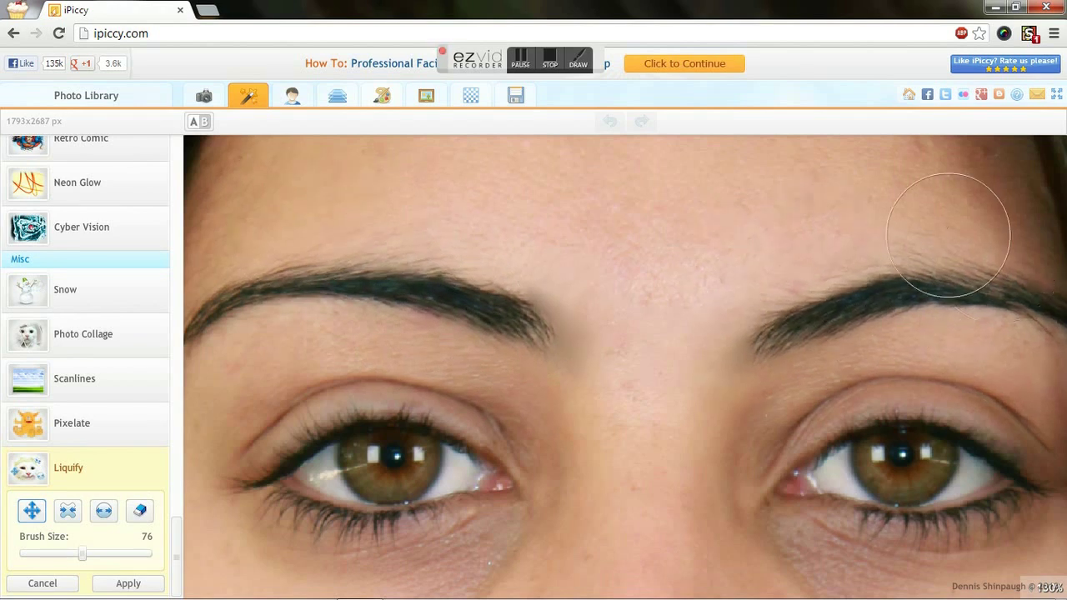
scroll(518, 273, down, 5)
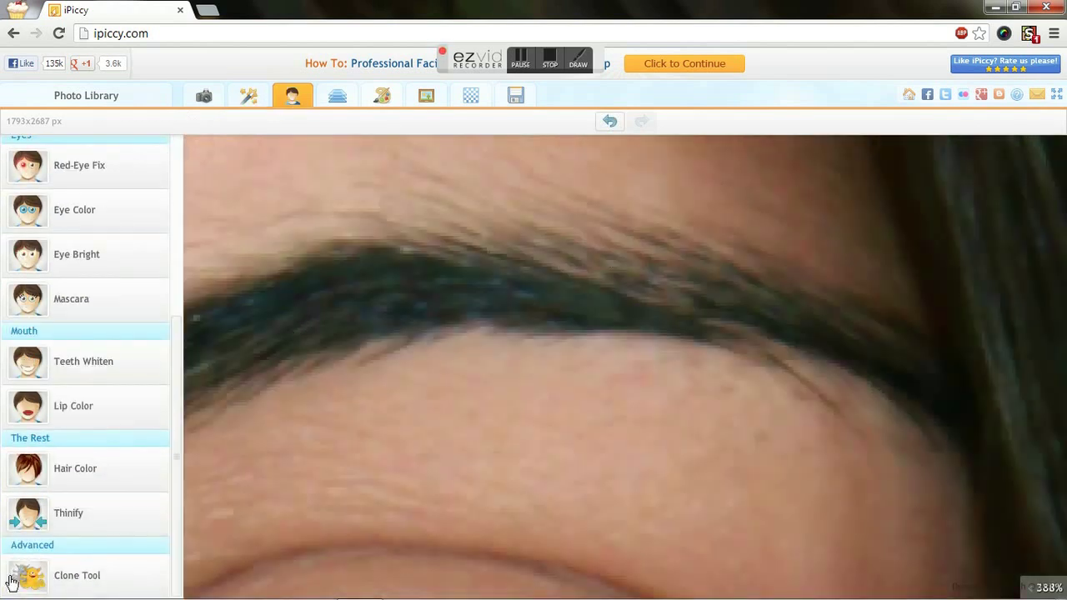
click(25, 575)
Step: Clone brow hair along the eyebrow from a source point on it, and apply
click(402, 284)
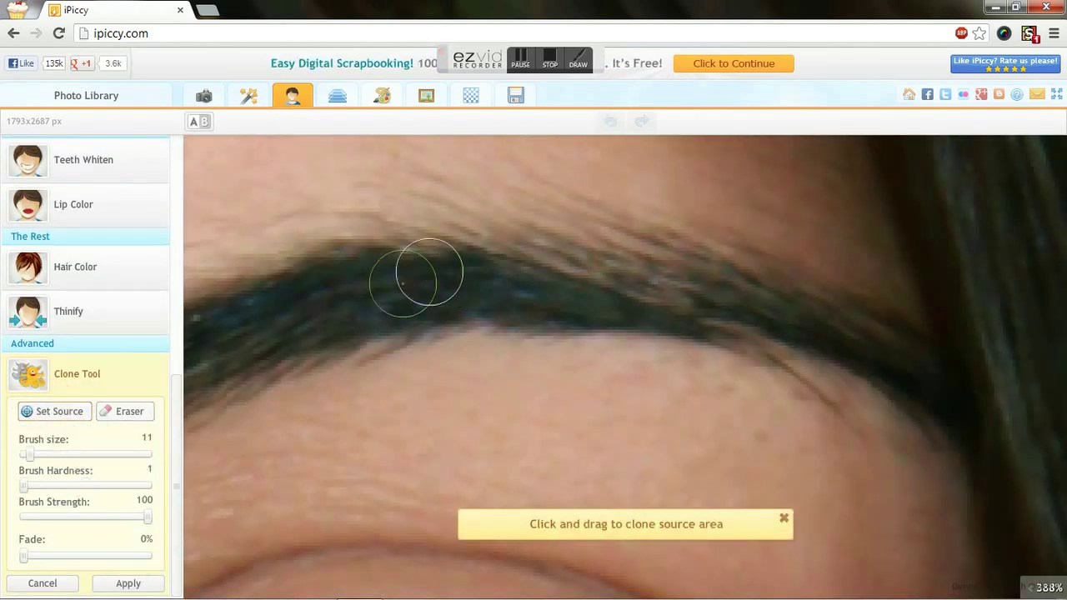
click(518, 269)
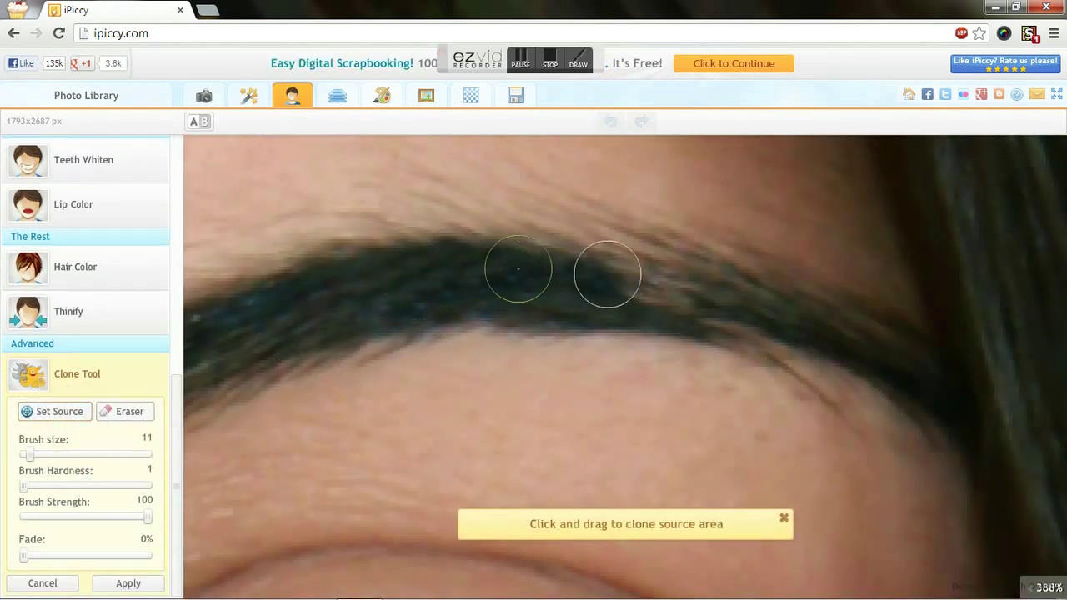
click(76, 413)
click(656, 282)
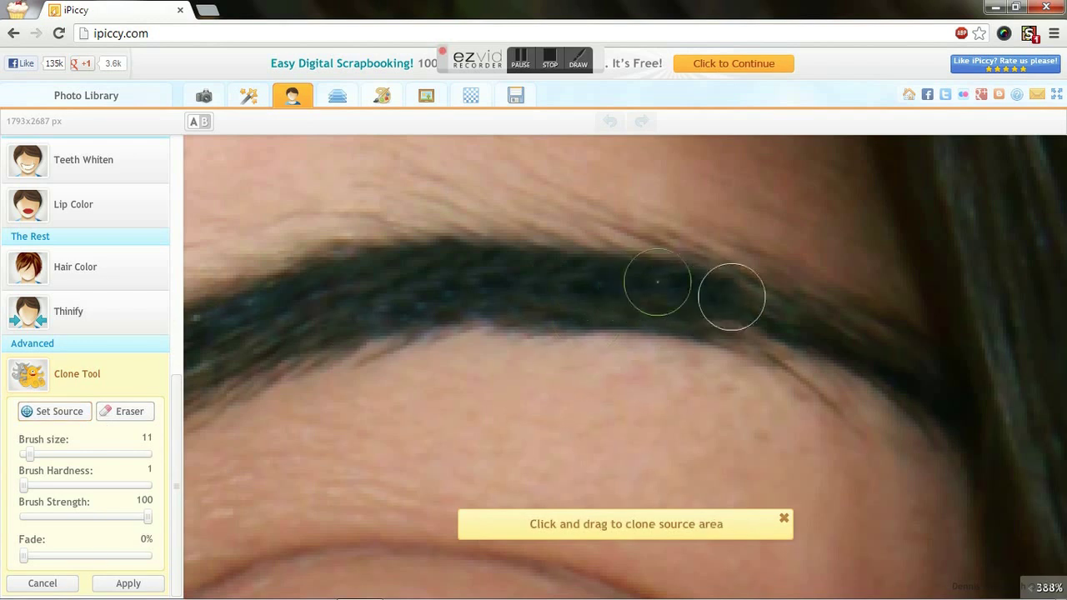
scroll(94, 316, up, 5)
click(92, 308)
Step: Smooth the skin under the eyebrow with Wrinkle Remover at brush size 23 and 37% fade
drag(716, 355, 367, 355)
click(129, 419)
click(72, 262)
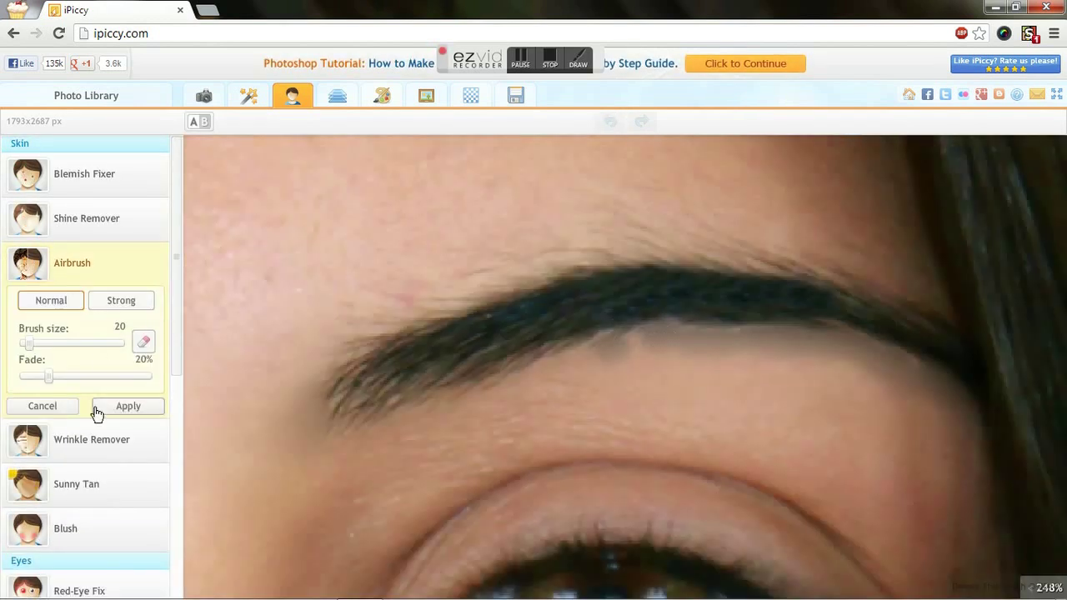
scroll(928, 512, down, 2)
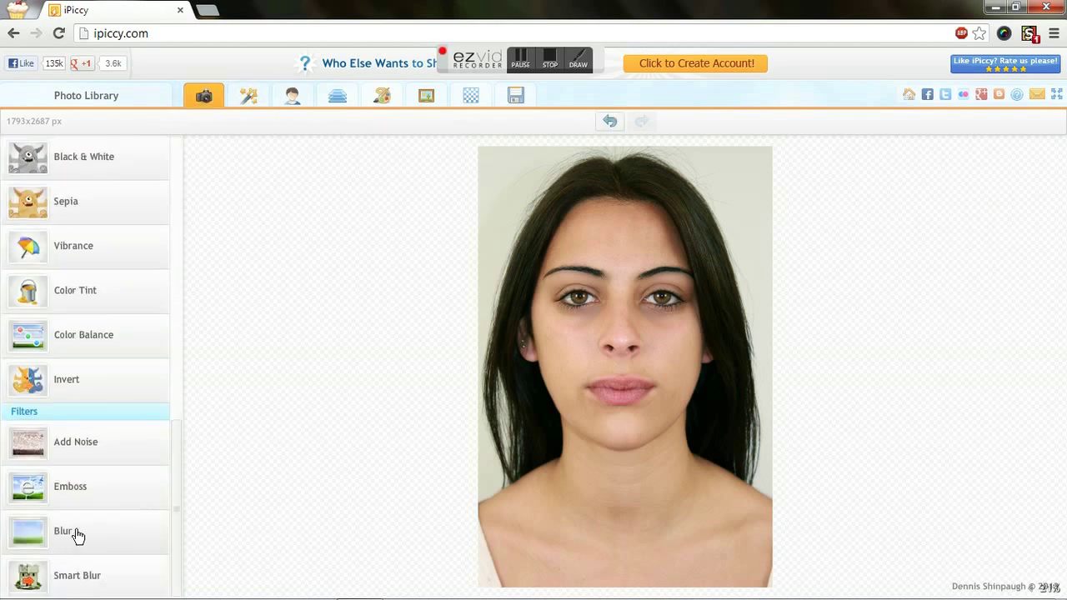
Step: Blur the face at strength 22, masking the blur off both eyes and the right eyebrow
click(77, 536)
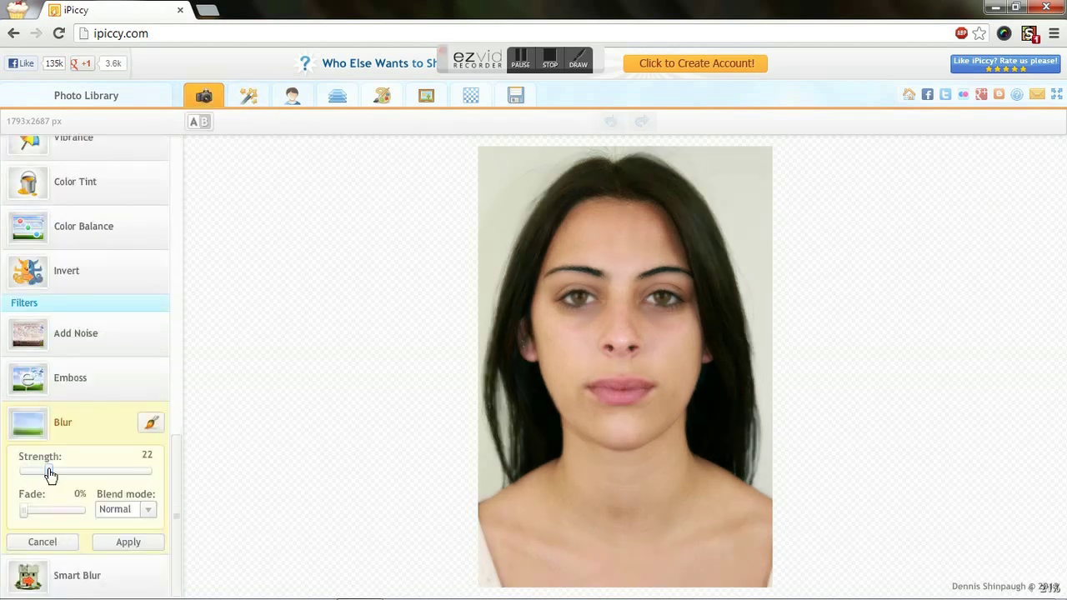
click(151, 423)
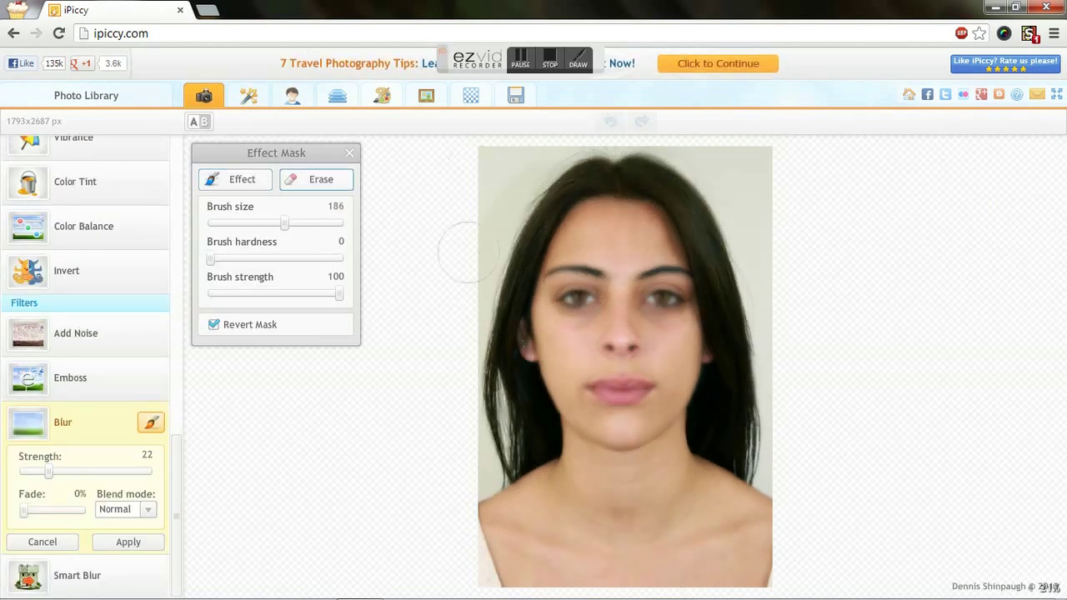
scroll(685, 268, up, 3)
drag(511, 268, 529, 268)
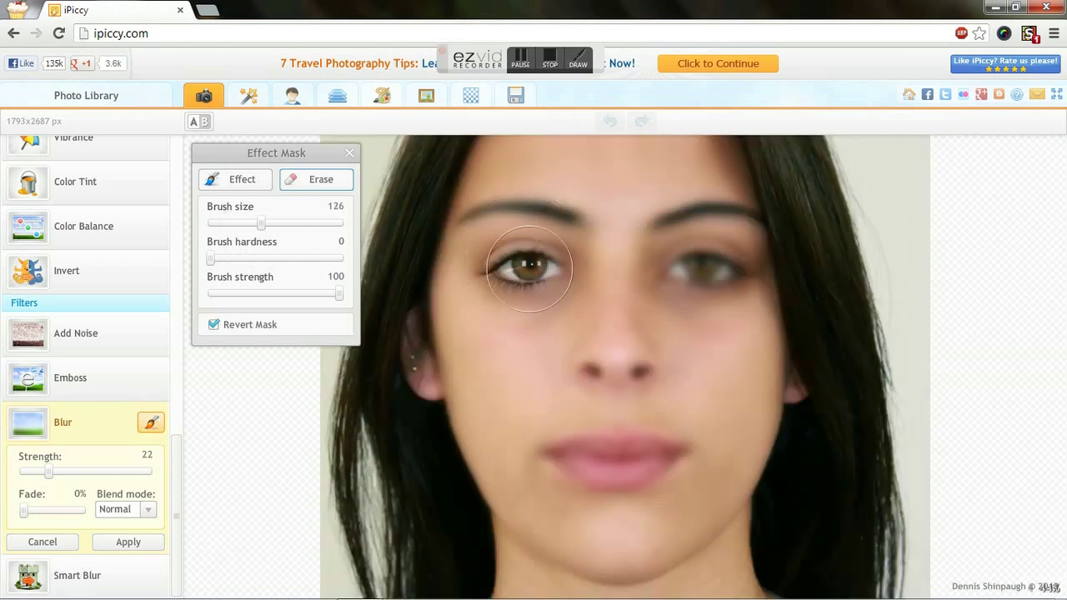
drag(670, 222, 727, 272)
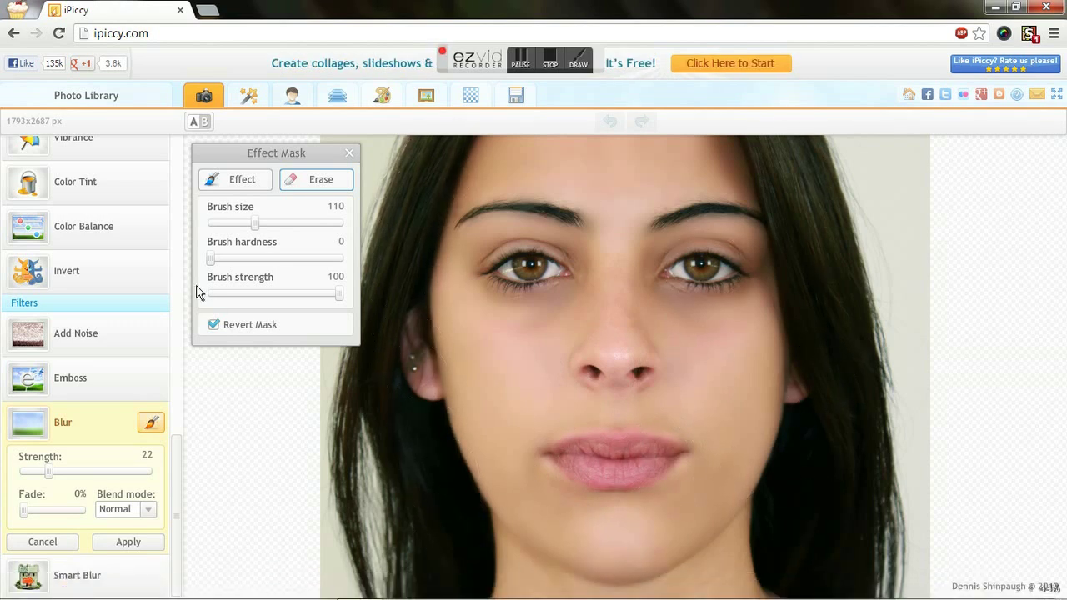
drag(29, 512, 24, 512)
scroll(636, 223, up, 3)
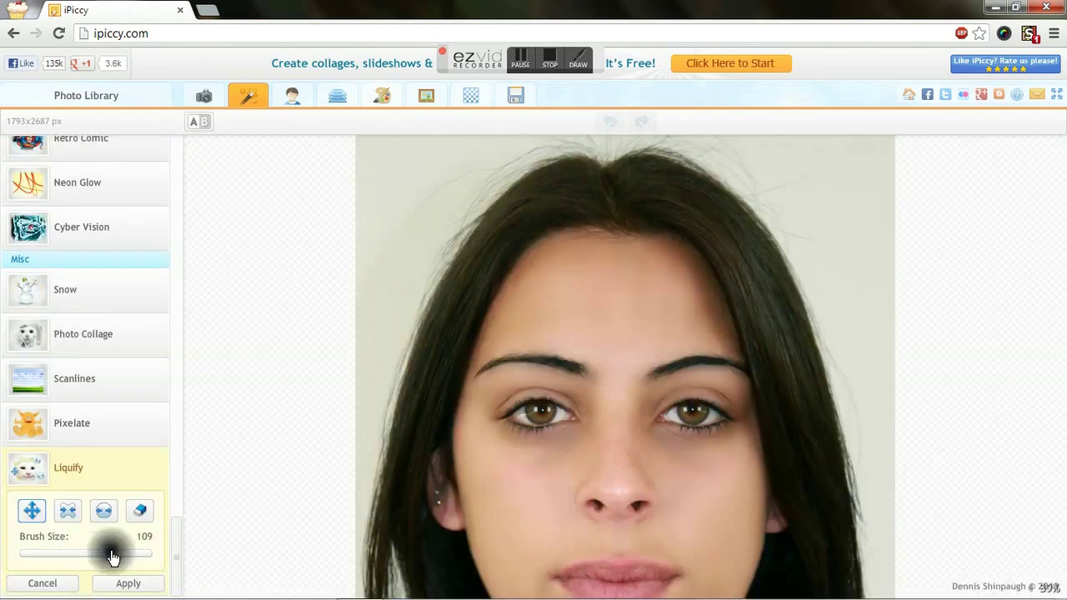
Step: Tint the eyebrow with Hair Color at 48% fade and apply it
scroll(682, 333, down, 3)
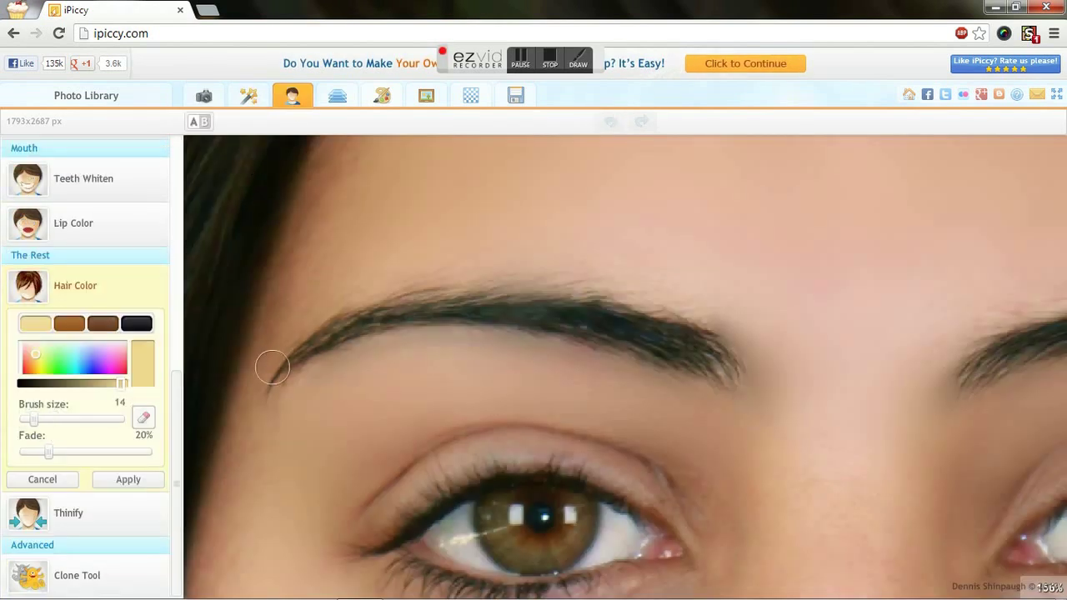
mouse_move(272, 367)
mouse_down()
mouse_move(553, 309)
mouse_move(738, 367)
mouse_move(337, 408)
mouse_up()
click(143, 417)
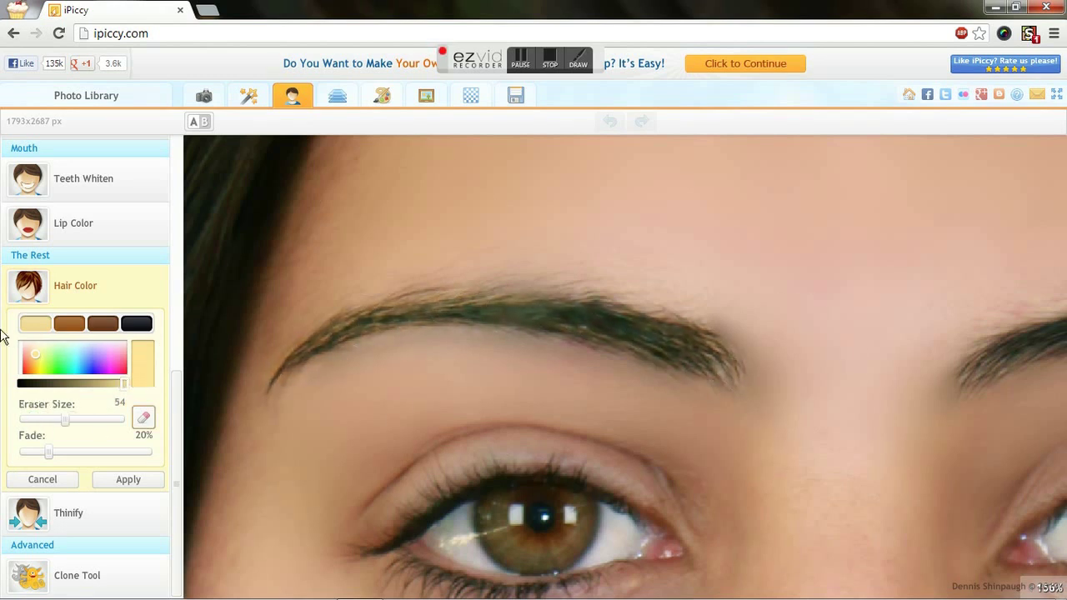
click(72, 347)
drag(72, 348, 33, 348)
drag(49, 453, 83, 453)
scroll(587, 267, down, 5)
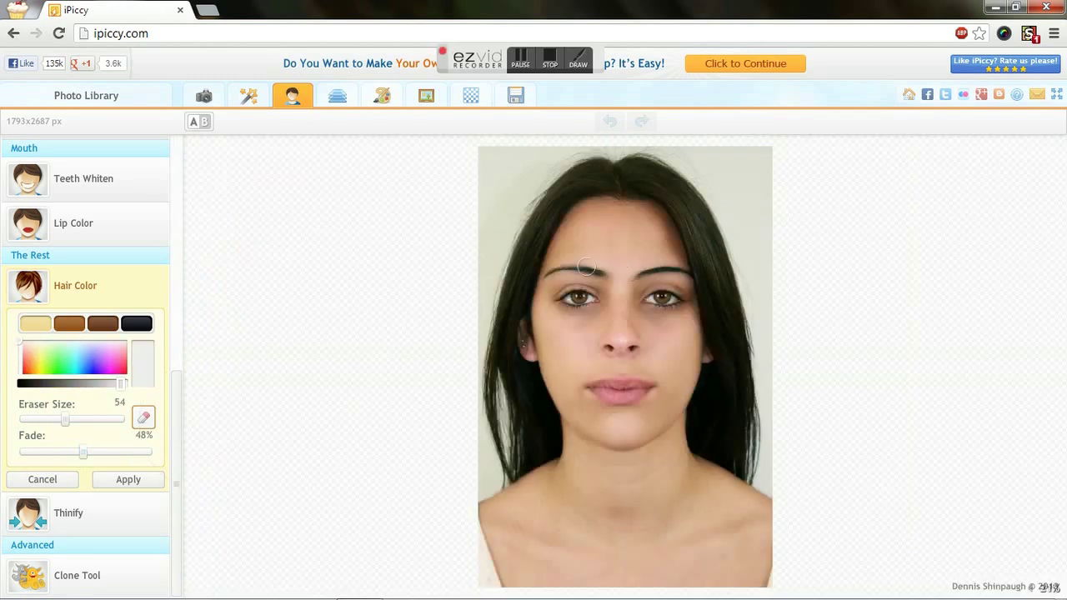
scroll(633, 267, up, 5)
scroll(339, 382, down, 5)
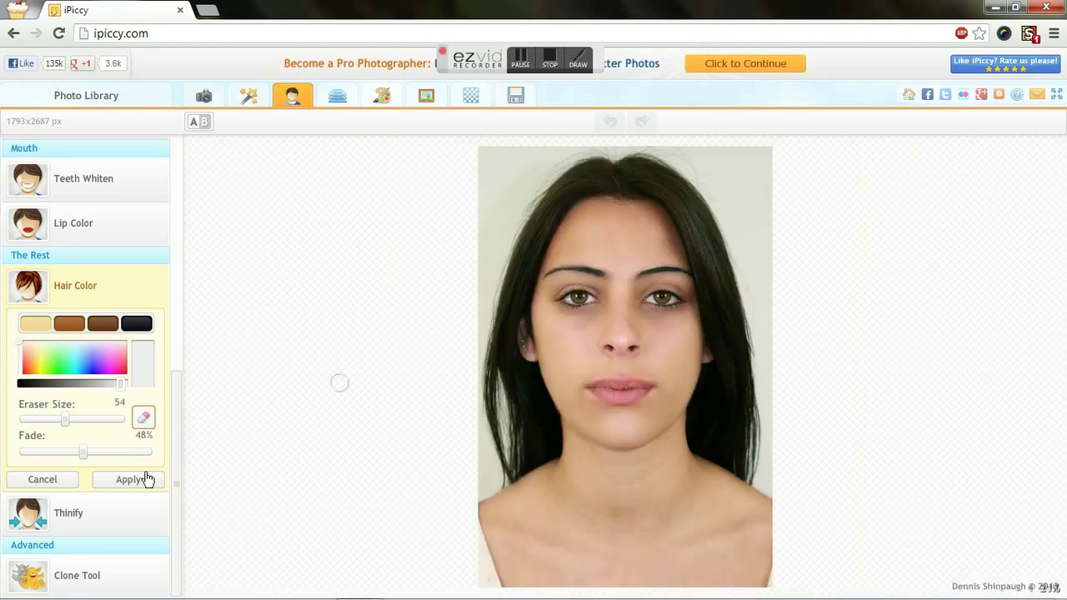
click(117, 483)
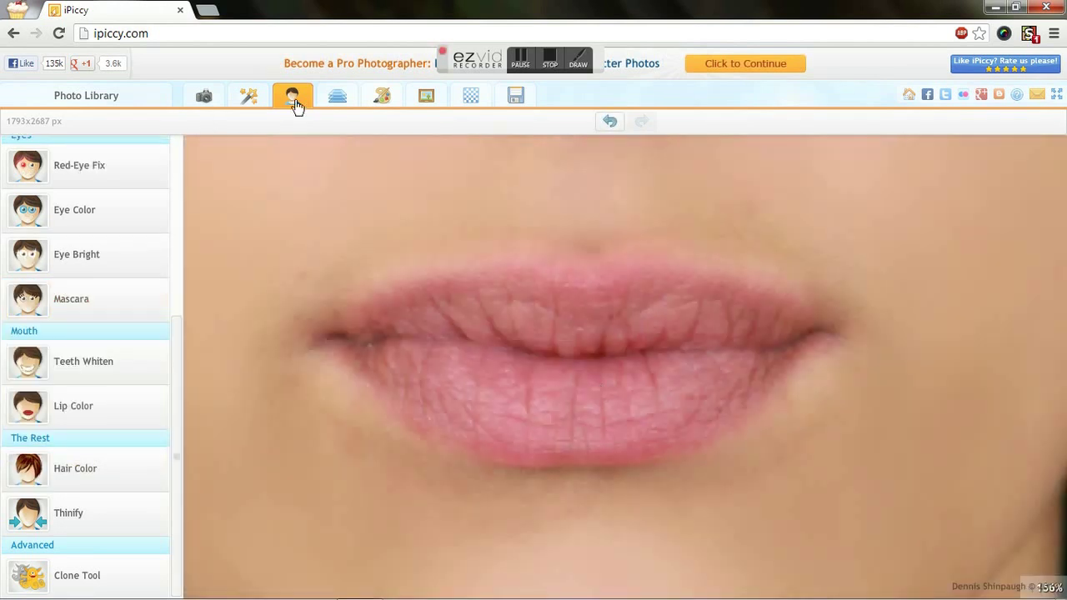
Step: Smooth the wrinkles on the lower and upper lips with Wrinkle Remover, then lower the fade
drag(399, 367, 643, 426)
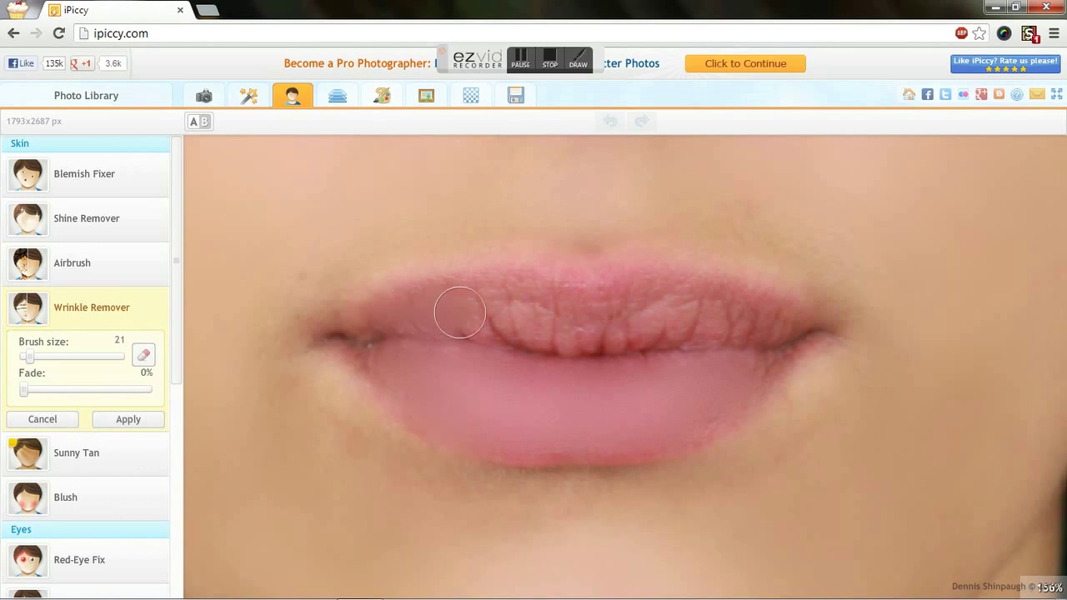
drag(459, 313, 701, 311)
drag(26, 397, 107, 395)
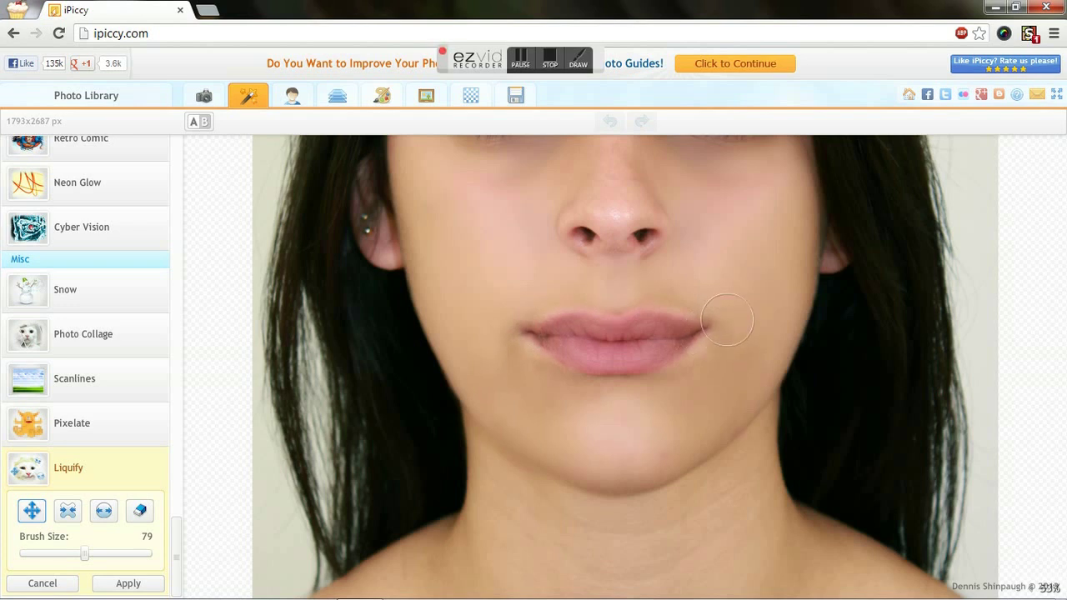
scroll(727, 320, up, 1)
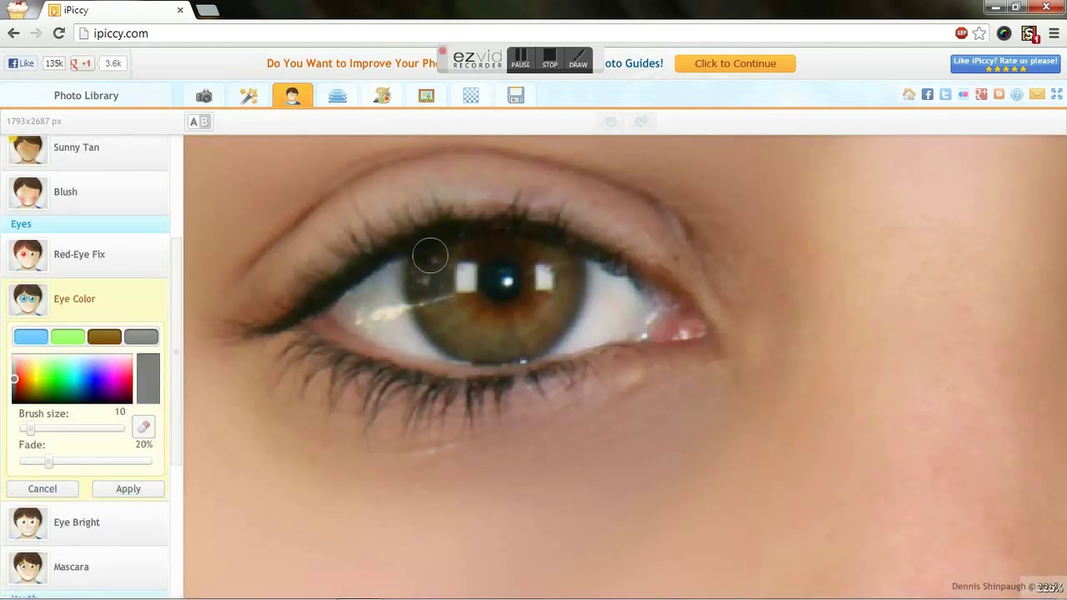
Step: Recolour both irises cyan-blue with a size-16 Eye Color brush at 55% fade, and apply
mouse_move(429, 256)
mouse_down()
mouse_move(564, 264)
mouse_move(516, 300)
mouse_up()
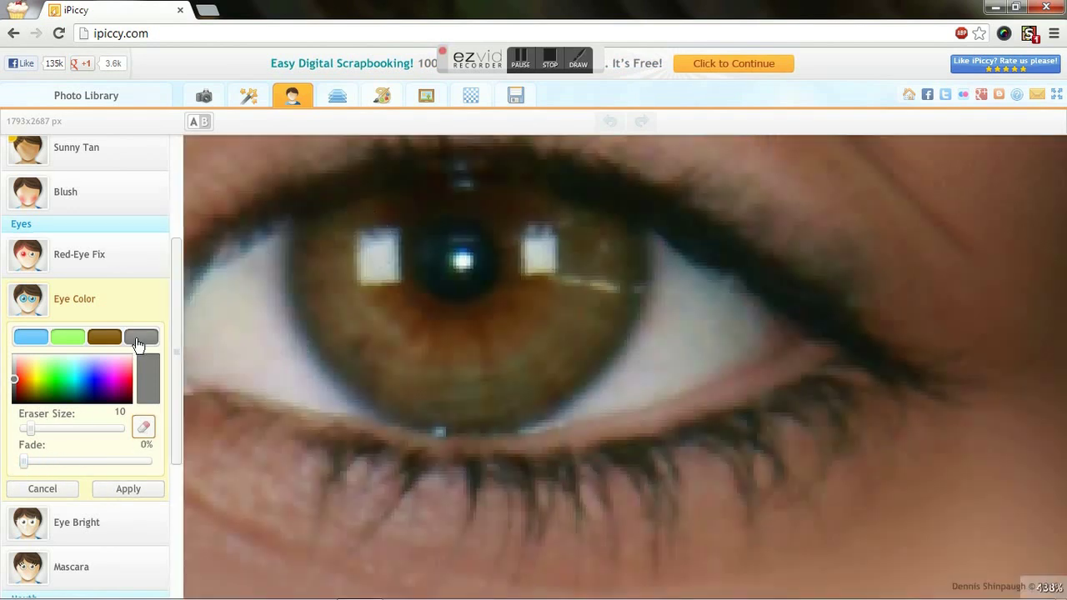
mouse_move(361, 255)
mouse_down()
mouse_move(357, 340)
mouse_move(517, 209)
mouse_move(419, 325)
mouse_move(571, 298)
mouse_up()
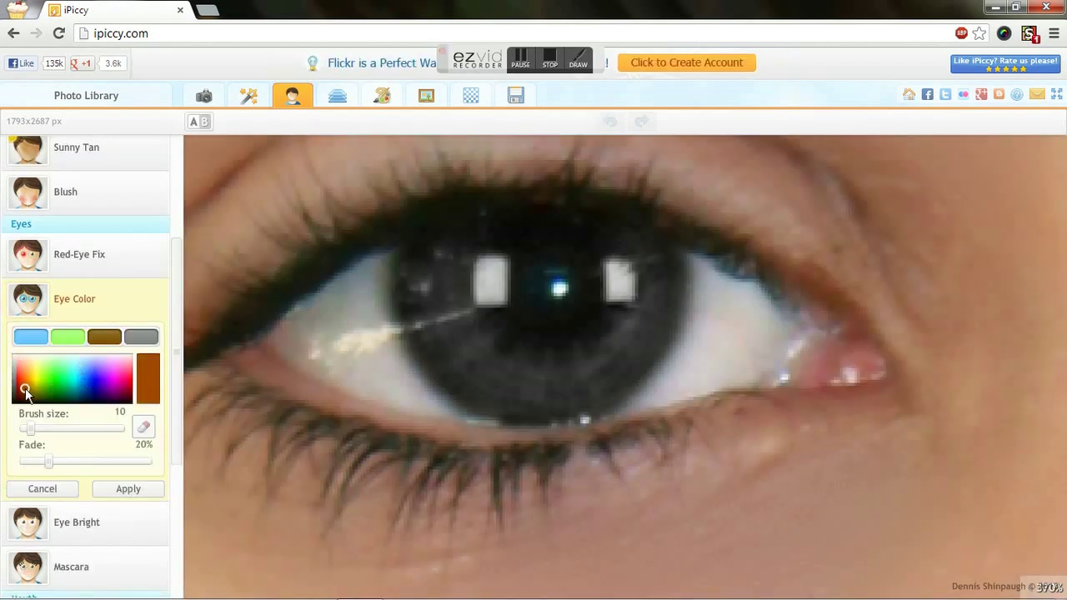
drag(31, 429, 35, 428)
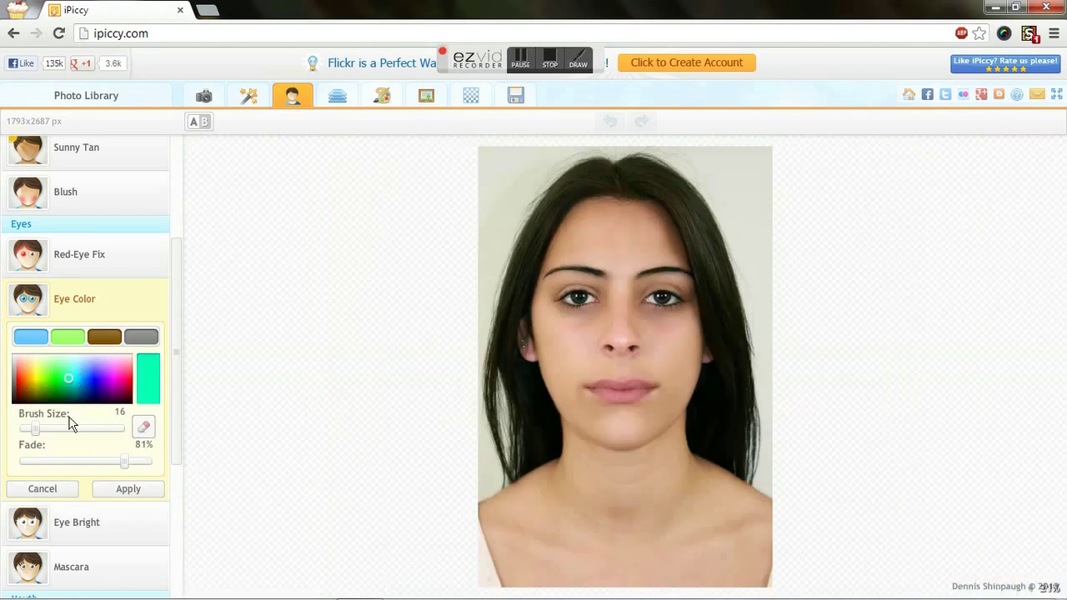
click(76, 378)
mouse_move(124, 461)
mouse_down()
mouse_move(92, 461)
mouse_move(113, 461)
mouse_up()
scroll(764, 333, up, 3)
scroll(642, 419, up, 3)
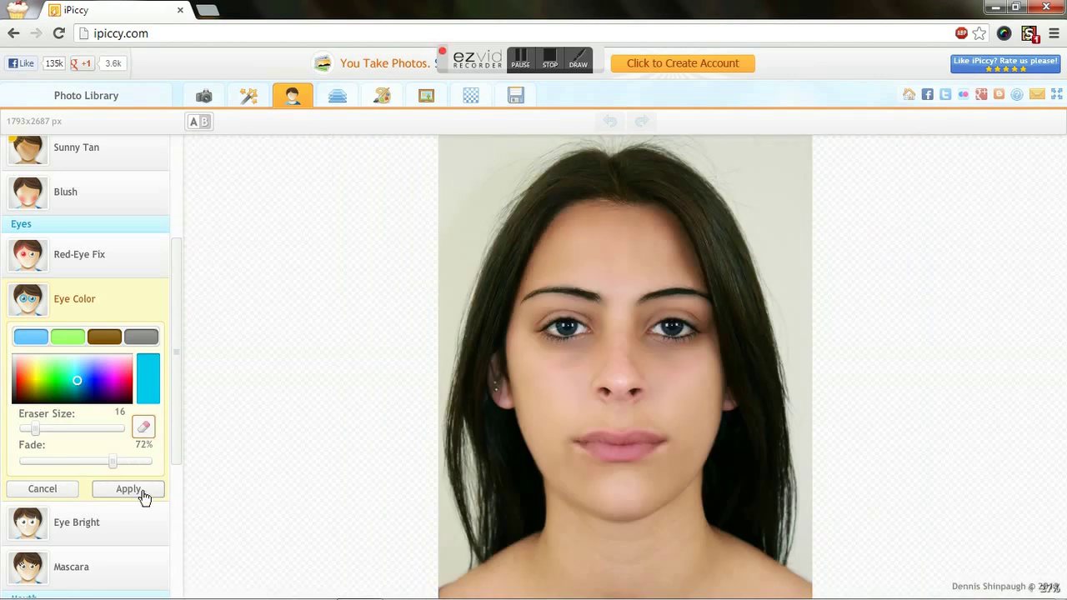
click(133, 492)
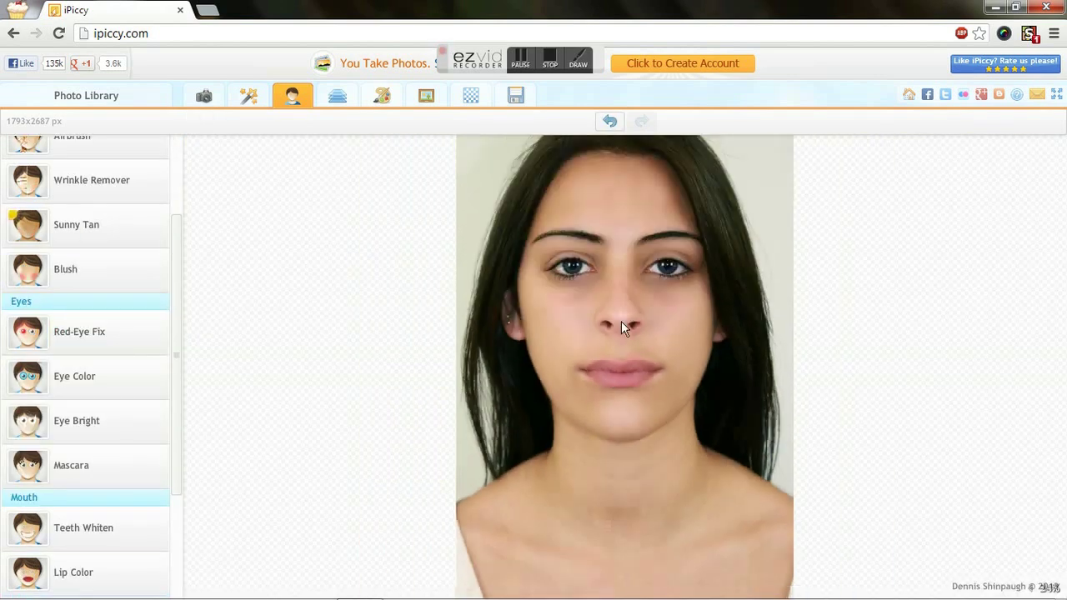
scroll(86, 345, up, 2)
Step: Paint a new hair colour with a size-125 brush at 0% fade, then switch to the eraser
scroll(75, 487, down, 3)
click(76, 513)
click(36, 426)
drag(56, 492, 120, 492)
mouse_move(508, 508)
mouse_down()
mouse_move(504, 392)
mouse_move(579, 175)
mouse_move(804, 470)
mouse_up()
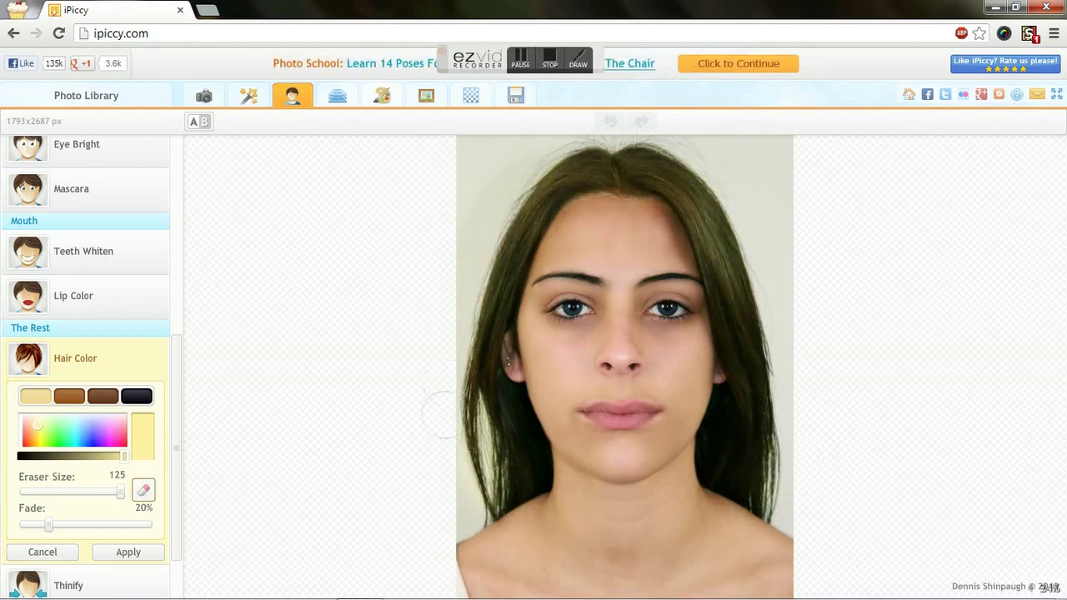
drag(439, 414, 489, 442)
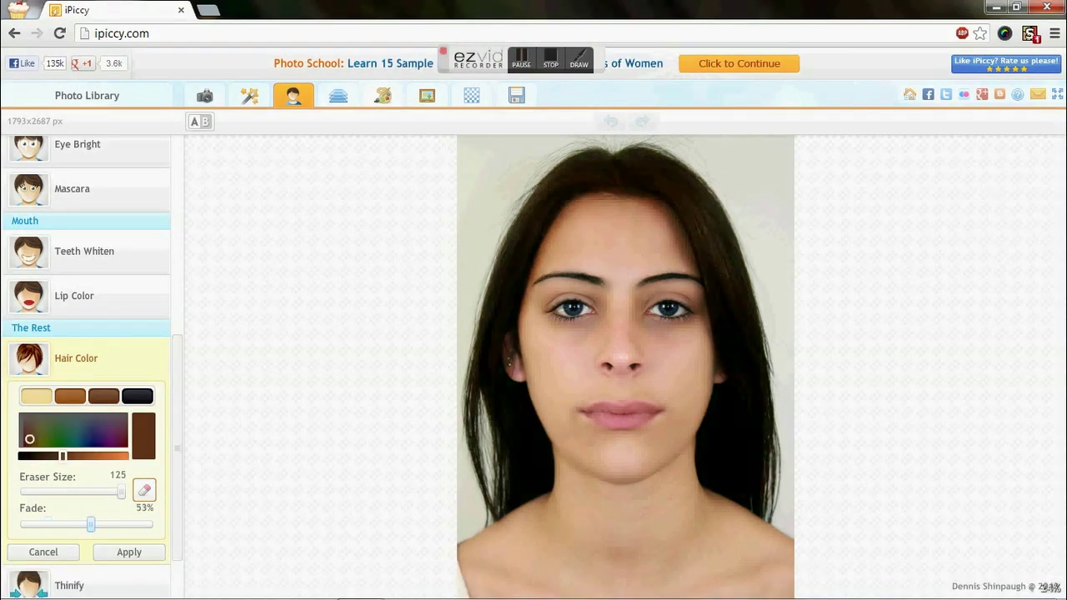
drag(90, 523, 24, 525)
key(e)
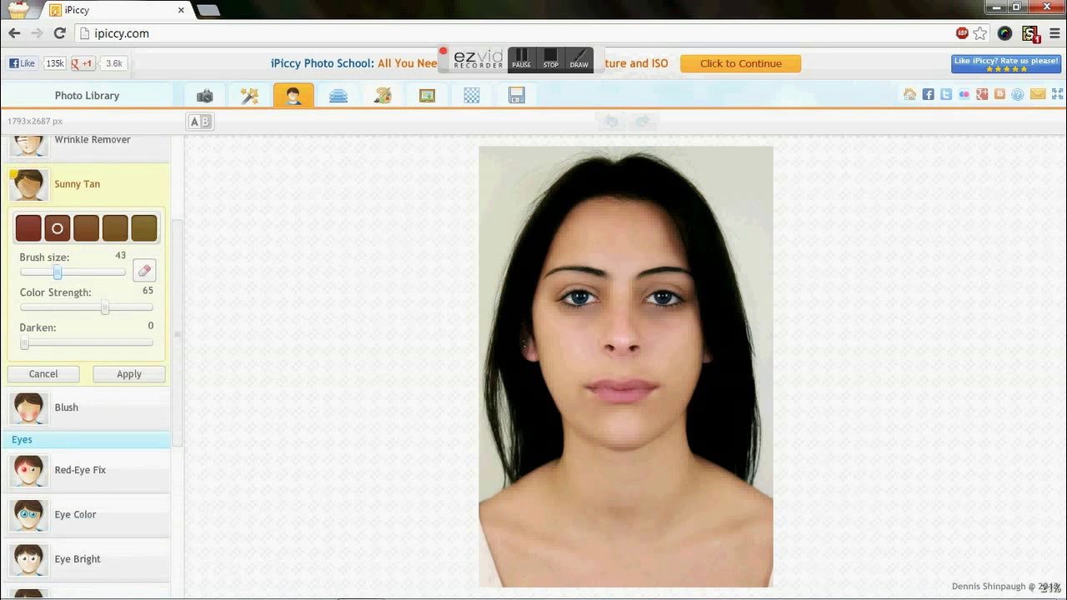
Step: Tan the neck with a size-39 Sunny Tan brush at strength 85, then strengthen it for the face
drag(56, 273, 121, 273)
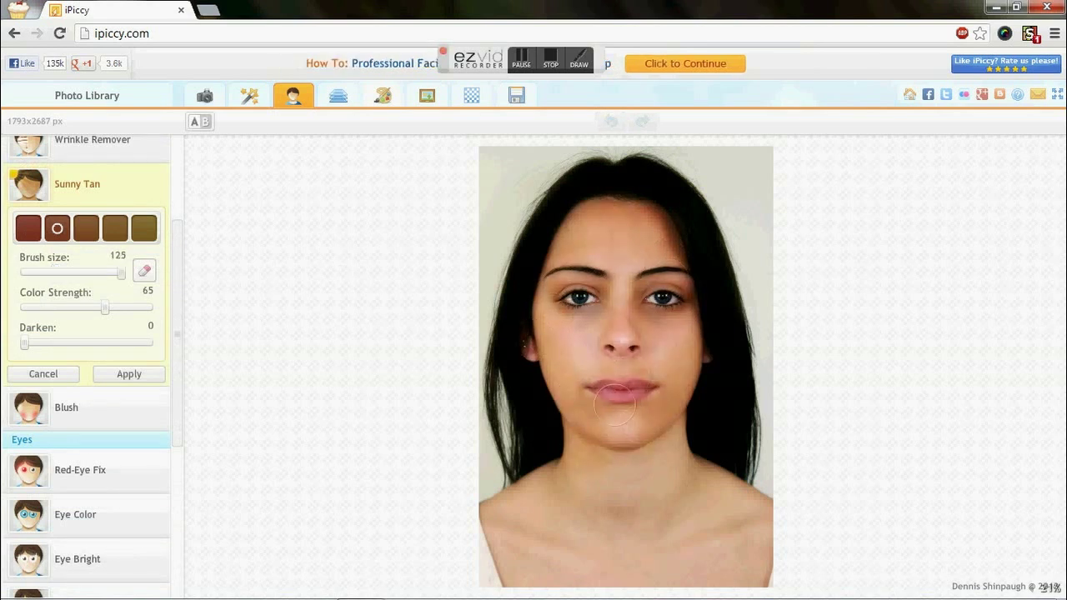
scroll(614, 405, up, 3)
drag(105, 307, 130, 307)
mouse_move(121, 273)
mouse_down()
mouse_move(53, 273)
mouse_move(90, 272)
mouse_up()
scroll(778, 265, down, 5)
mouse_move(492, 450)
mouse_down()
mouse_move(567, 501)
mouse_move(557, 575)
mouse_up()
scroll(556, 575, down, 5)
scroll(618, 380, up, 5)
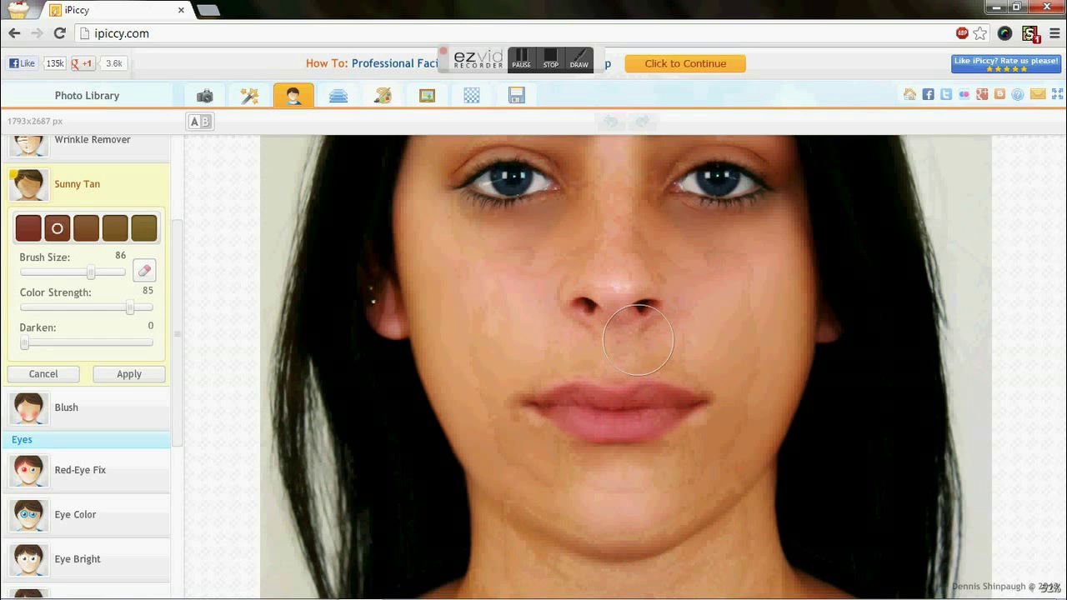
scroll(618, 380, up, 3)
scroll(618, 380, down, 5)
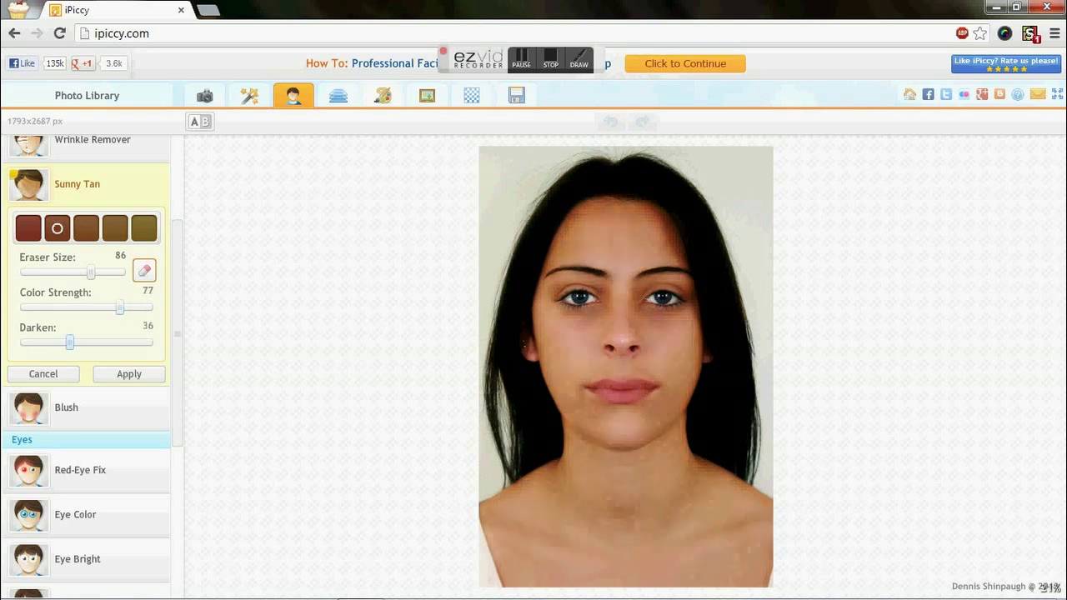
drag(130, 306, 145, 307)
Step: Paint pink blush on both cheeks, finish the lip colour, and darken the lashes with mascara
click(66, 407)
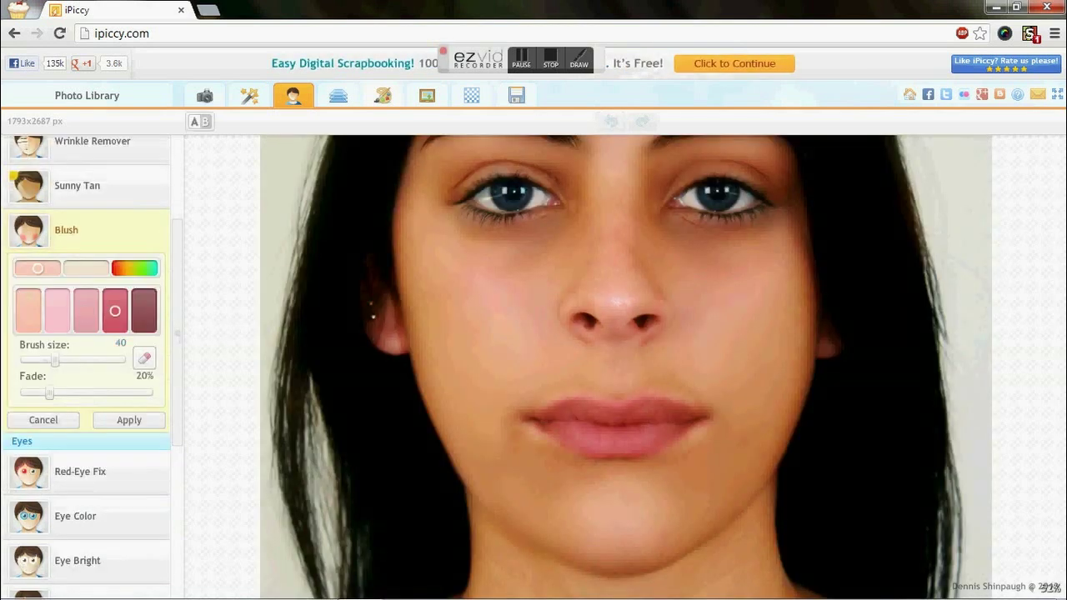
drag(440, 275, 479, 333)
drag(716, 300, 726, 333)
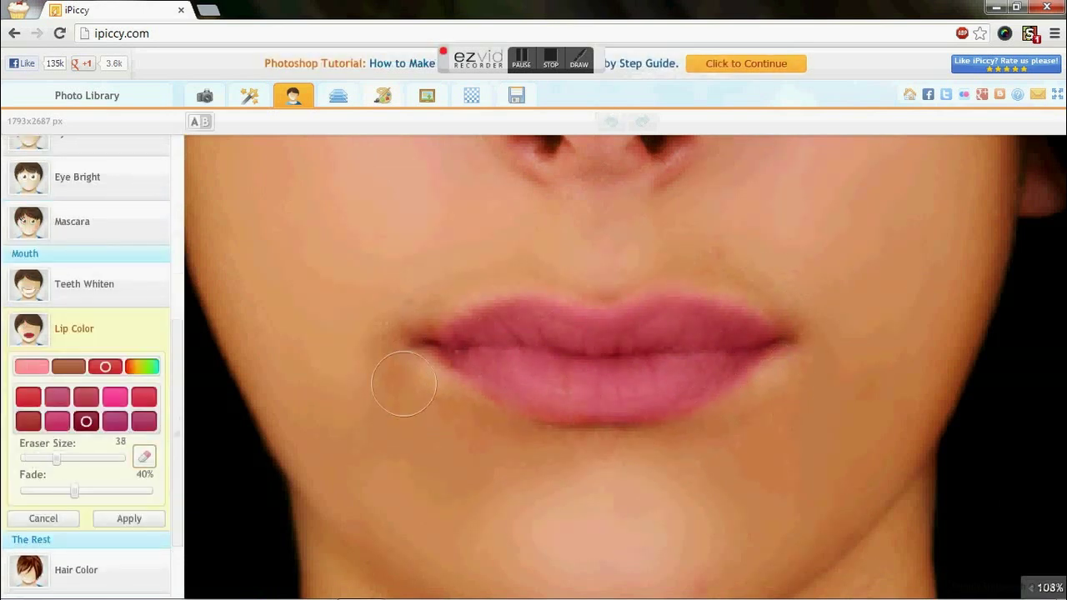
click(129, 518)
scroll(83, 334, up, 3)
click(71, 376)
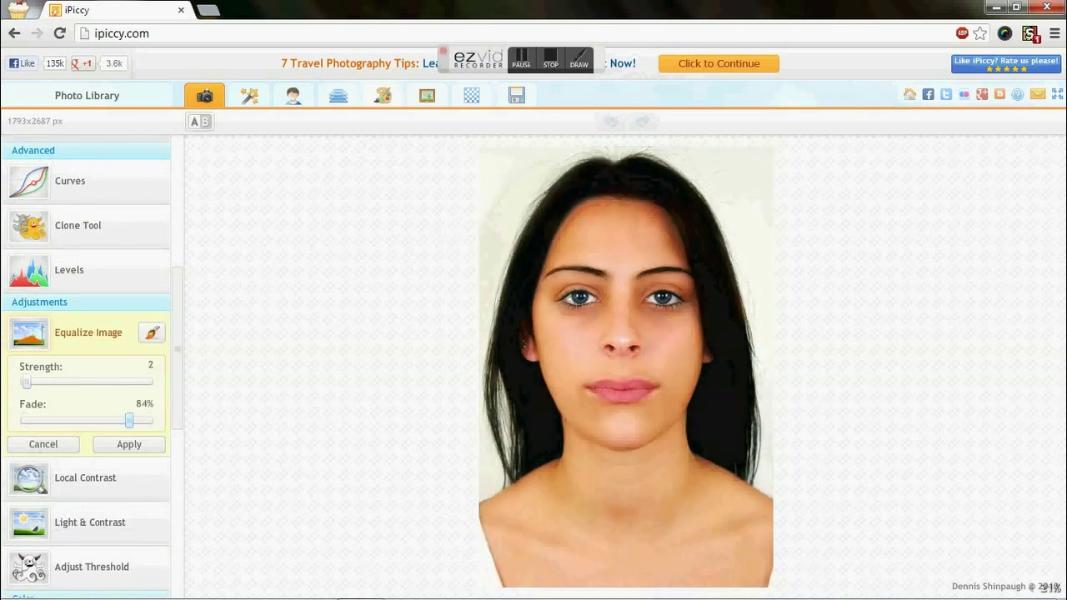
Step: Set the Equalize Image fade to 95%
drag(130, 420, 143, 421)
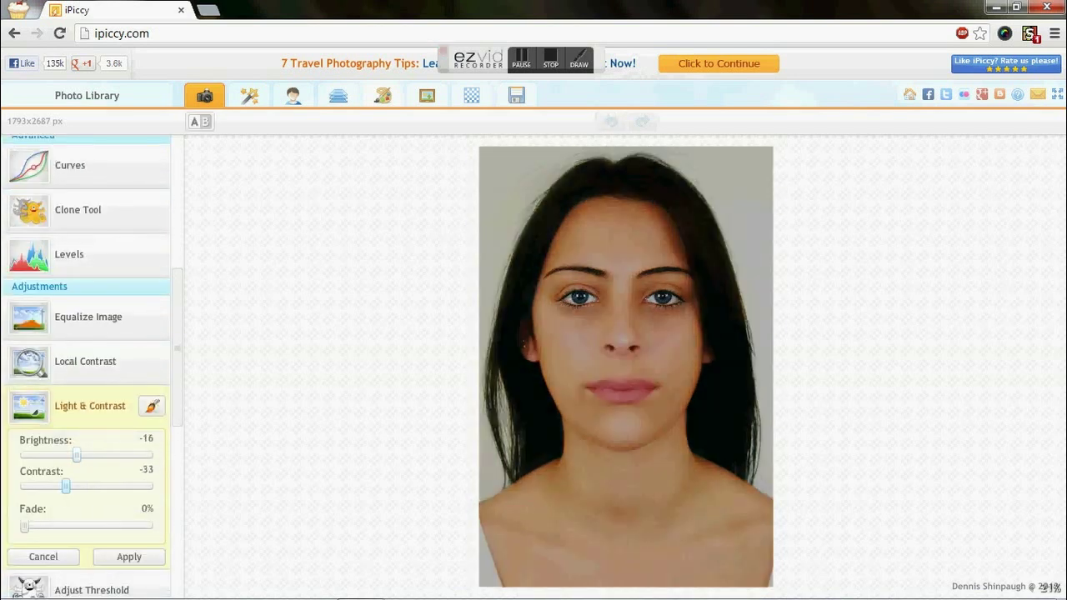